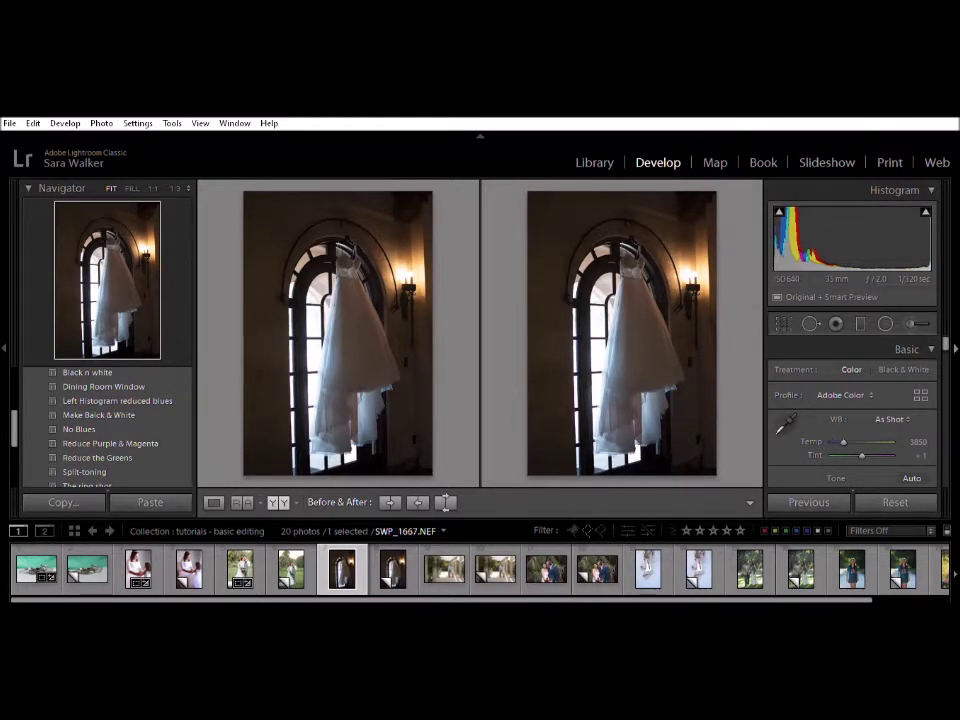
# - Raise the dress photo's exposure to +1.80 in the Basic panel
pyautogui.scroll(-3, 879, 454)
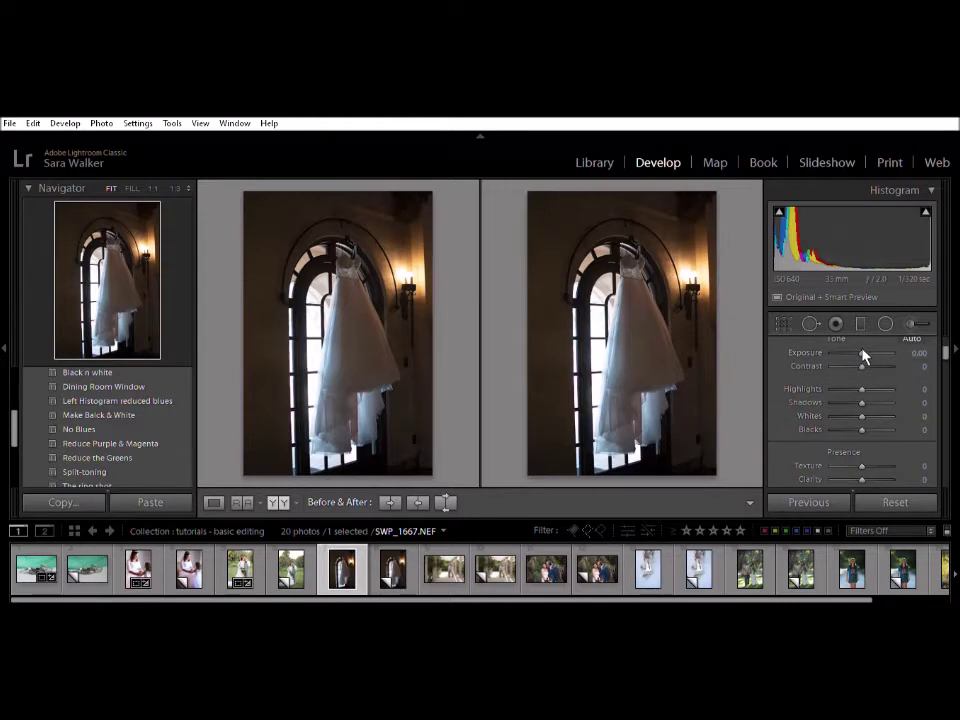
pyautogui.scroll(11, 866, 350)
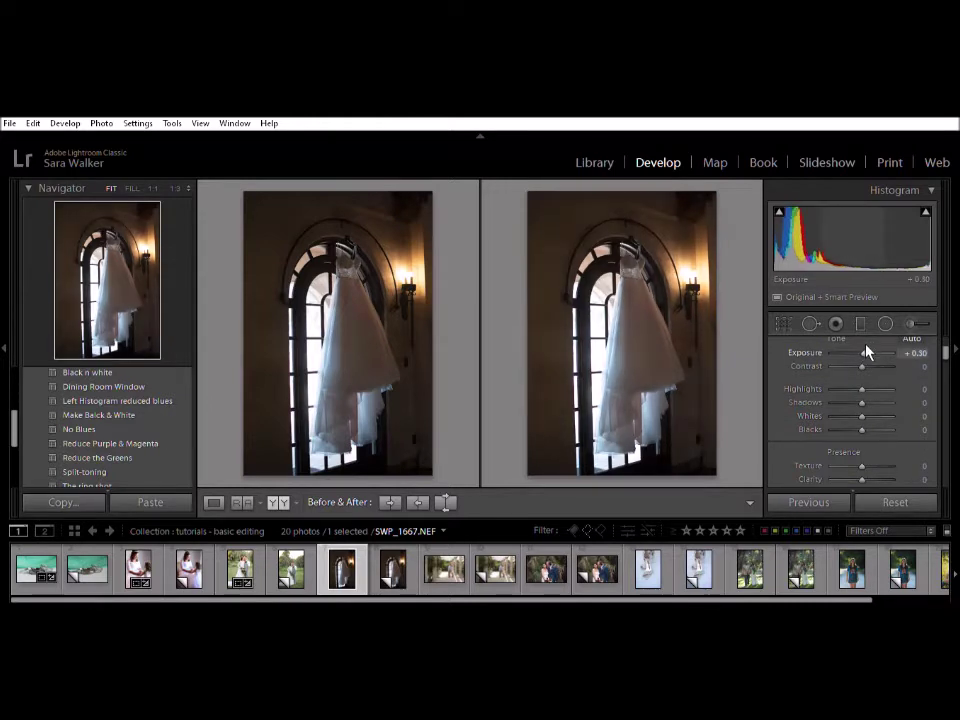
pyautogui.scroll(5, 866, 350)
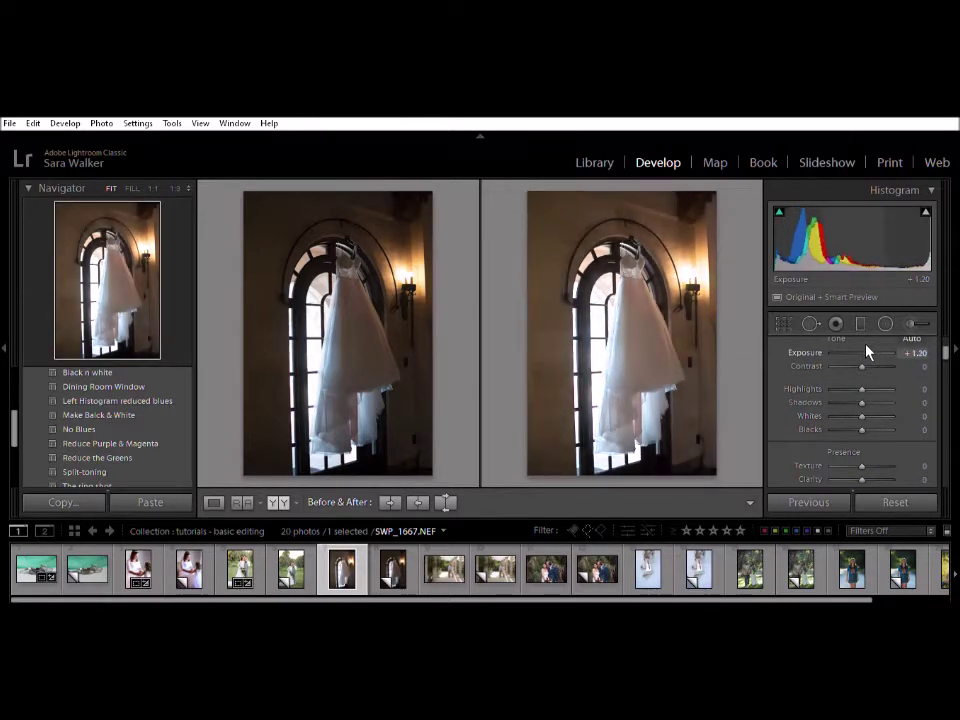
pyautogui.scroll(2, 866, 350)
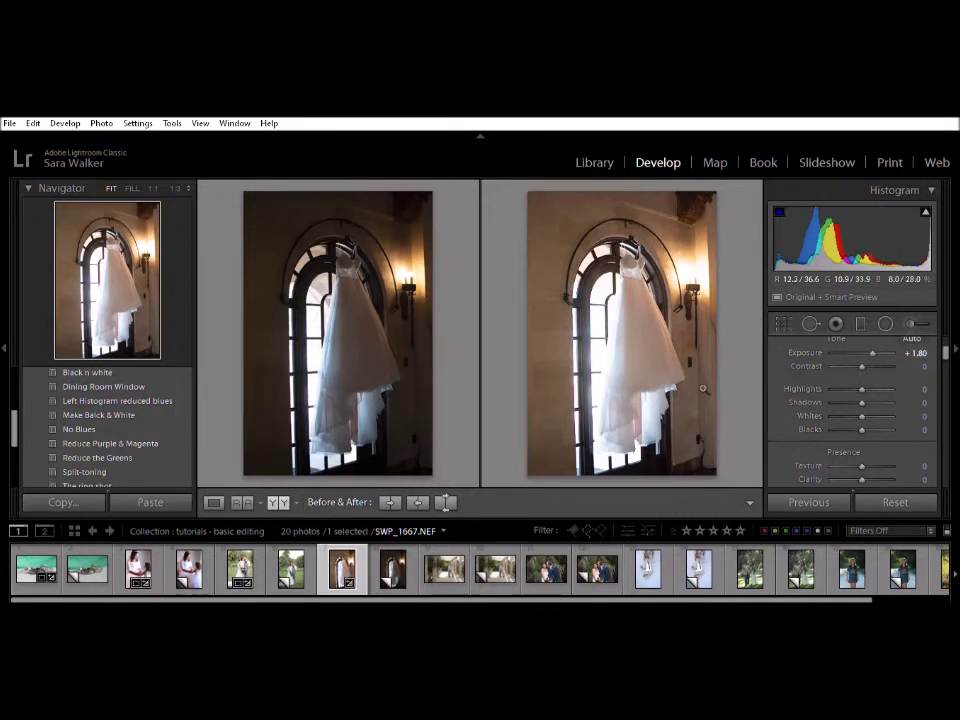
pyautogui.click(784, 321)
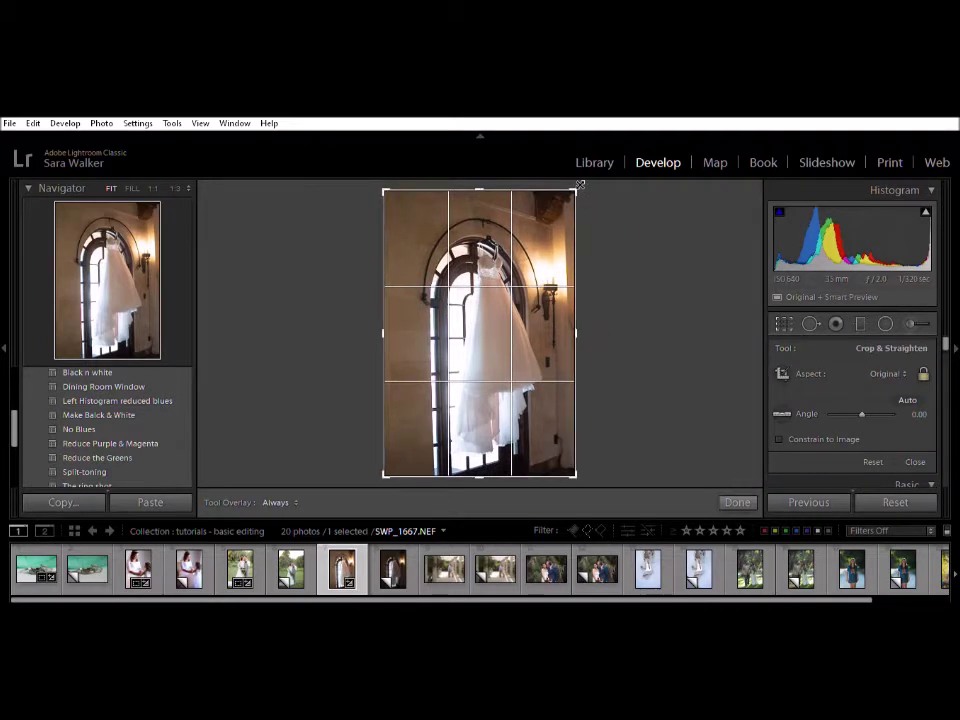
# - Rotate the photo slightly, reposition it inside the crop frame, and apply the tighter crop
pyautogui.moveTo(580, 185); pyautogui.dragTo(534, 196)
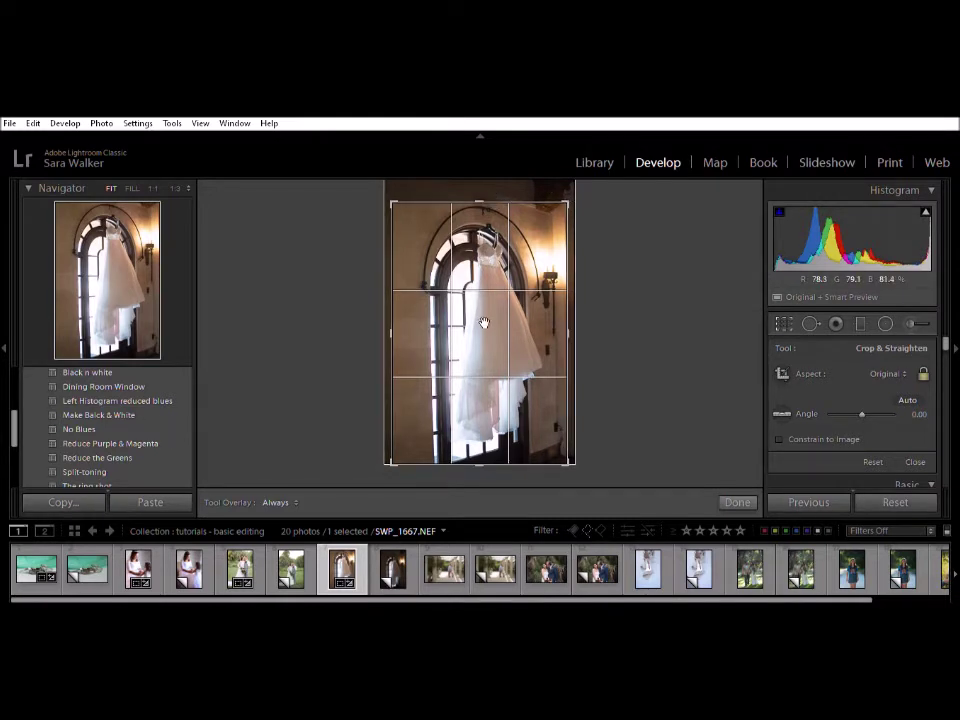
pyautogui.moveTo(561, 407)
pyautogui.mouseDown()
pyautogui.moveTo(531, 413)
pyautogui.moveTo(558, 411)
pyautogui.moveTo(540, 411)
pyautogui.moveTo(551, 407)
pyautogui.mouseUp()
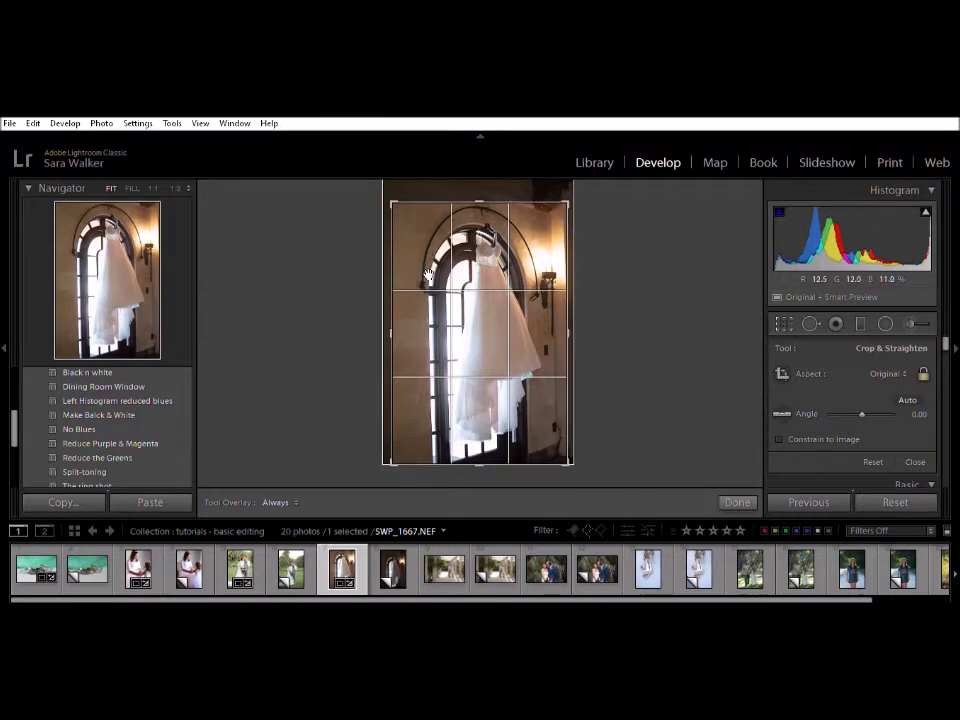
pyautogui.click(740, 501)
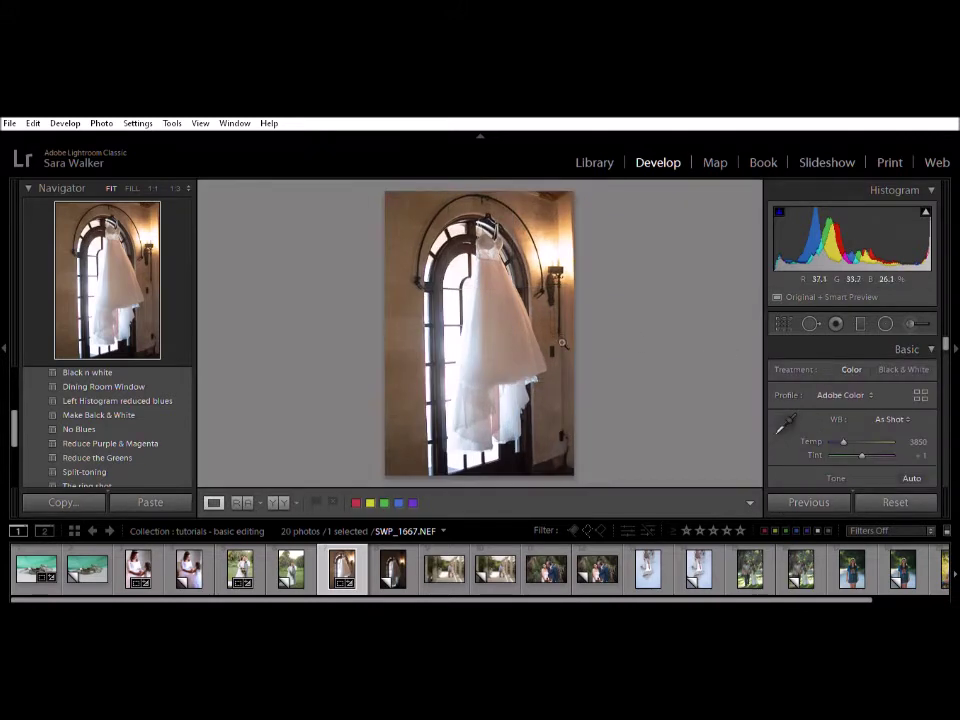
# - Clone out two marks on the right-hand wall with Spot Removal
pyautogui.click(810, 321)
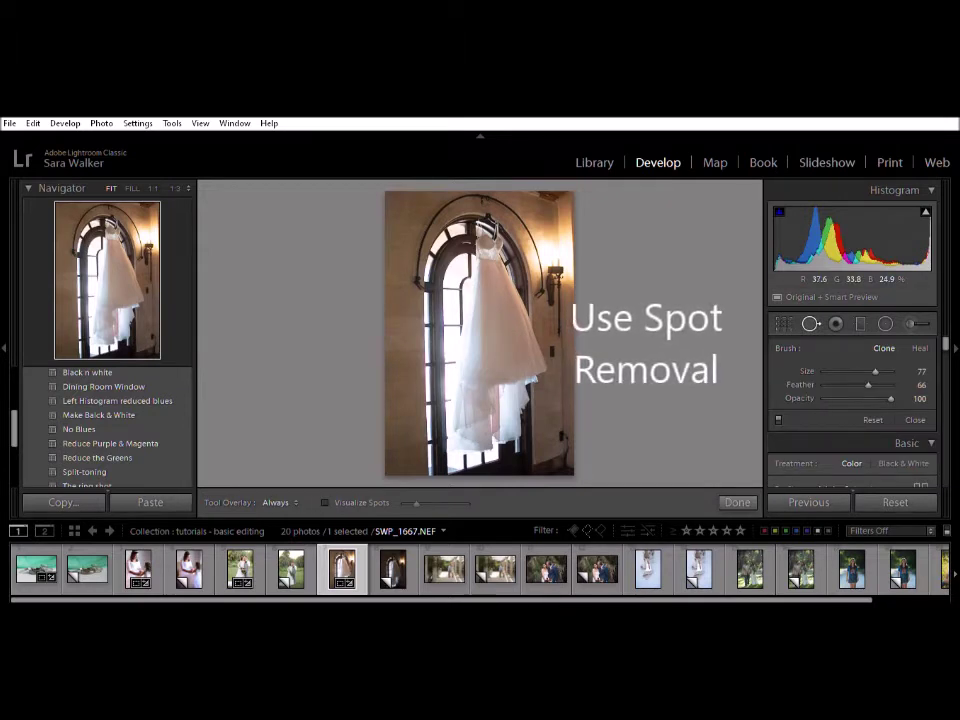
pyautogui.click(552, 349)
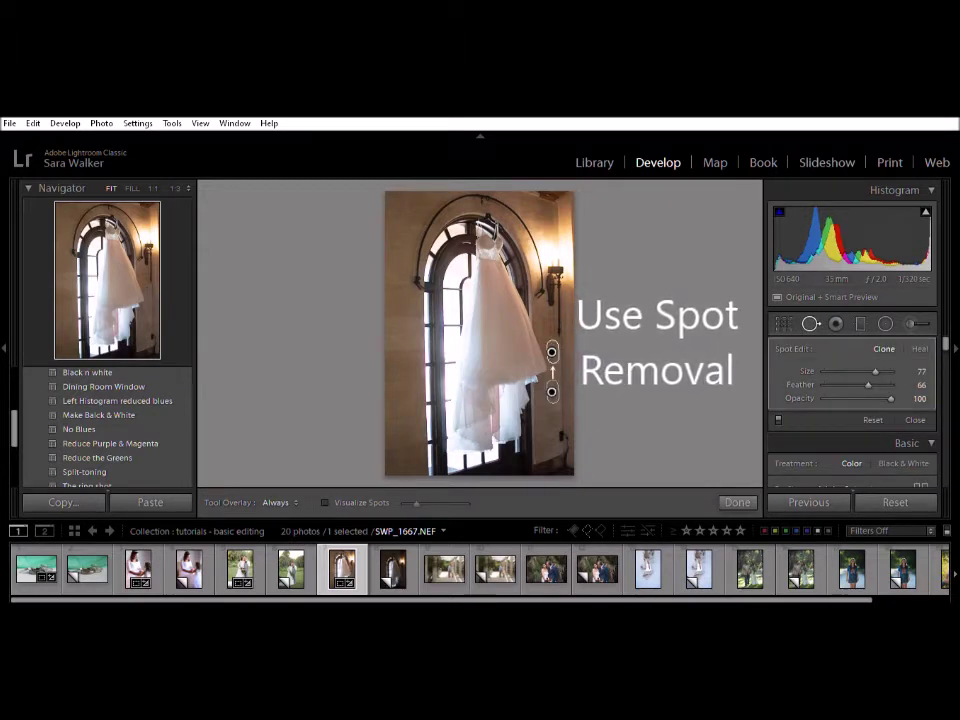
pyautogui.click(559, 436)
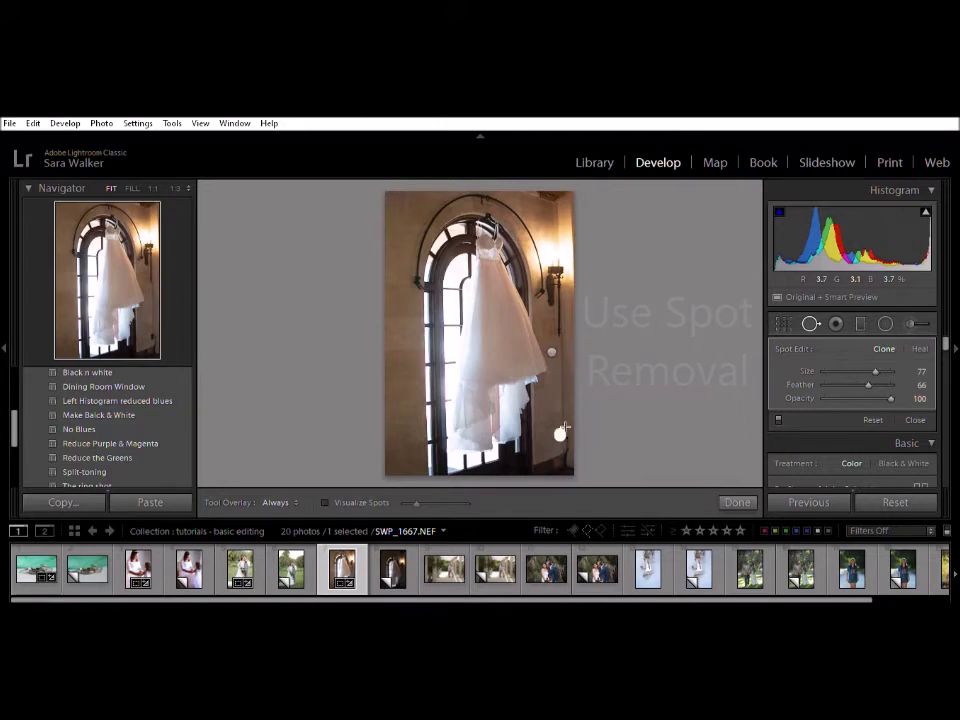
pyautogui.click(737, 503)
# - Zoom in to check, paint out the remaining wall mark beside the dress, then fit the photo
pyautogui.click(527, 360)
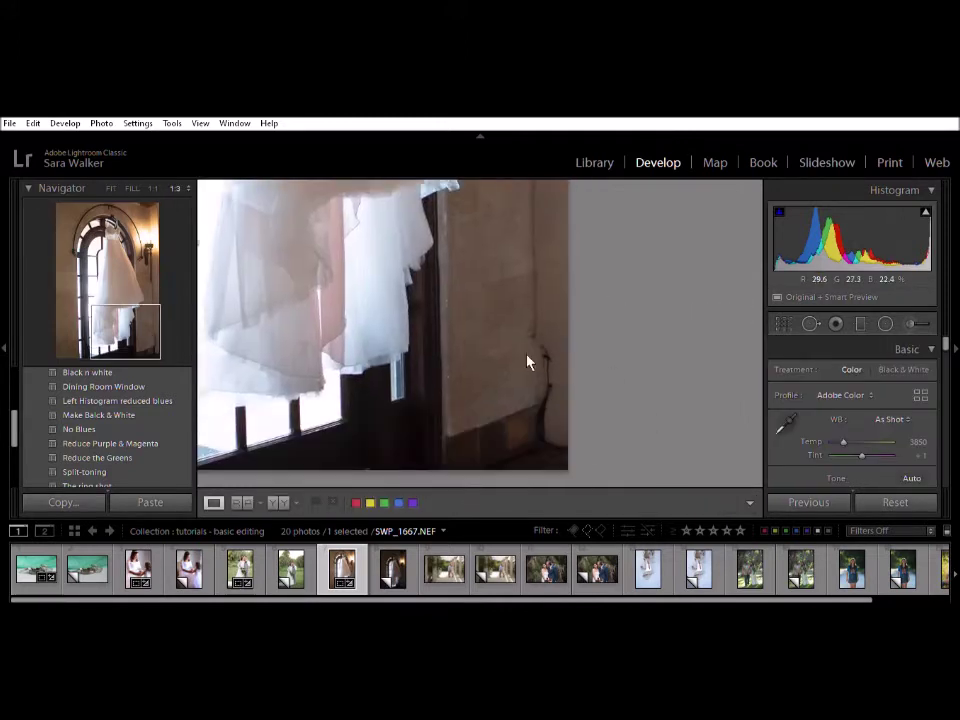
pyautogui.press('q')
pyautogui.moveTo(553, 282)
pyautogui.mouseDown()
pyautogui.moveTo(553, 305)
pyautogui.moveTo(525, 352)
pyautogui.mouseUp()
pyautogui.click(737, 503)
pyautogui.click(529, 450)
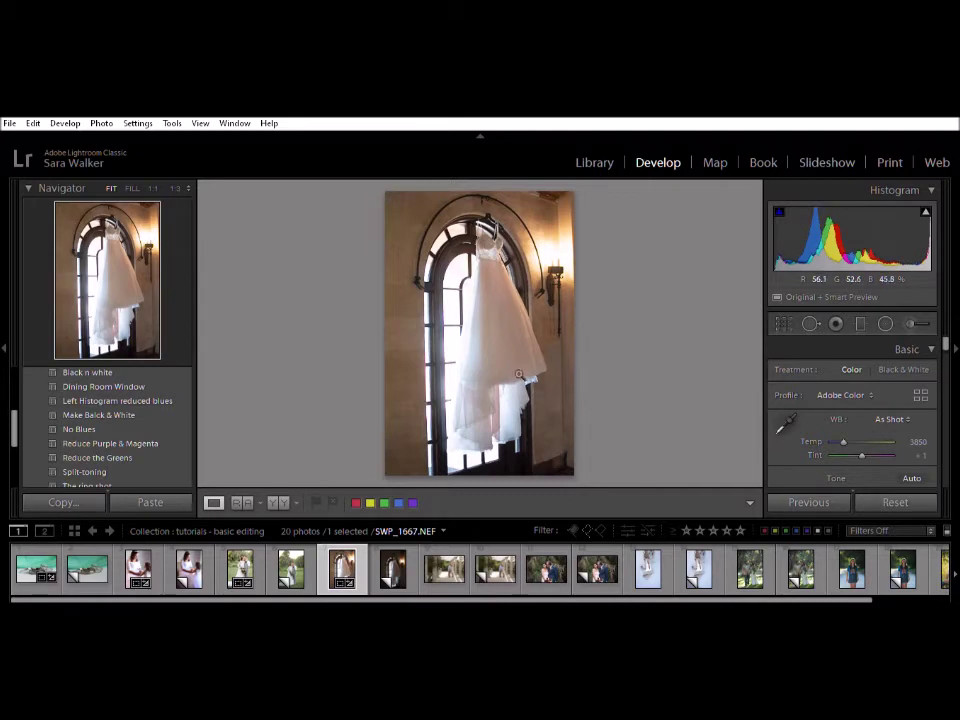
# - Show all HSL colour ranges and lower Red saturation to -62 to reduce the pink cast
pyautogui.scroll(-6, 881, 446)
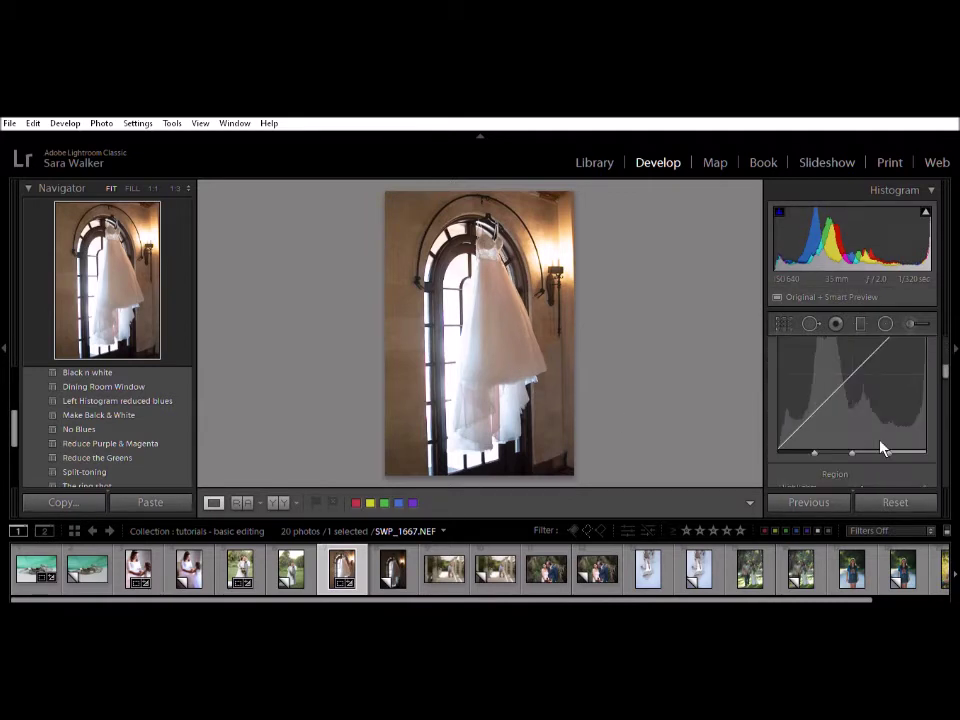
pyautogui.scroll(-6, 881, 446)
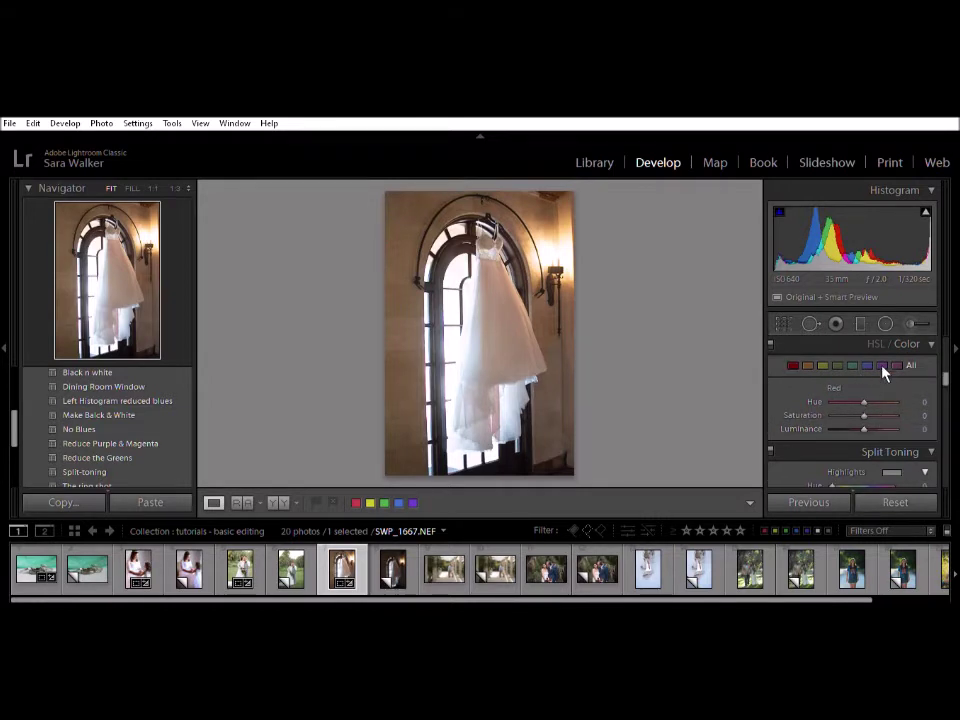
pyautogui.click(909, 364)
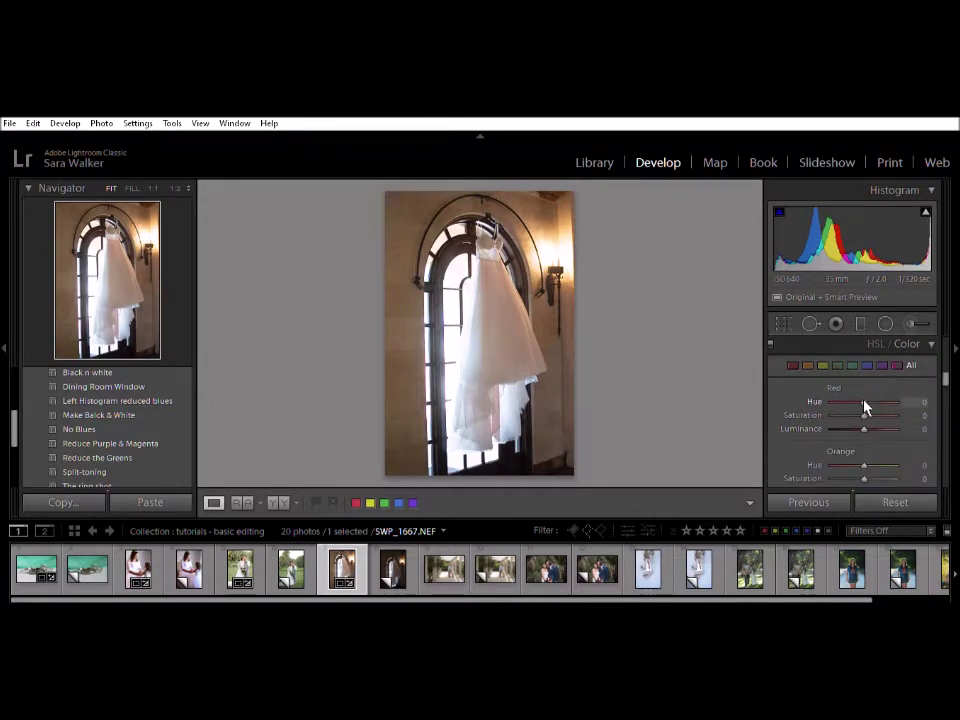
pyautogui.moveTo(853, 411); pyautogui.dragTo(845, 411)
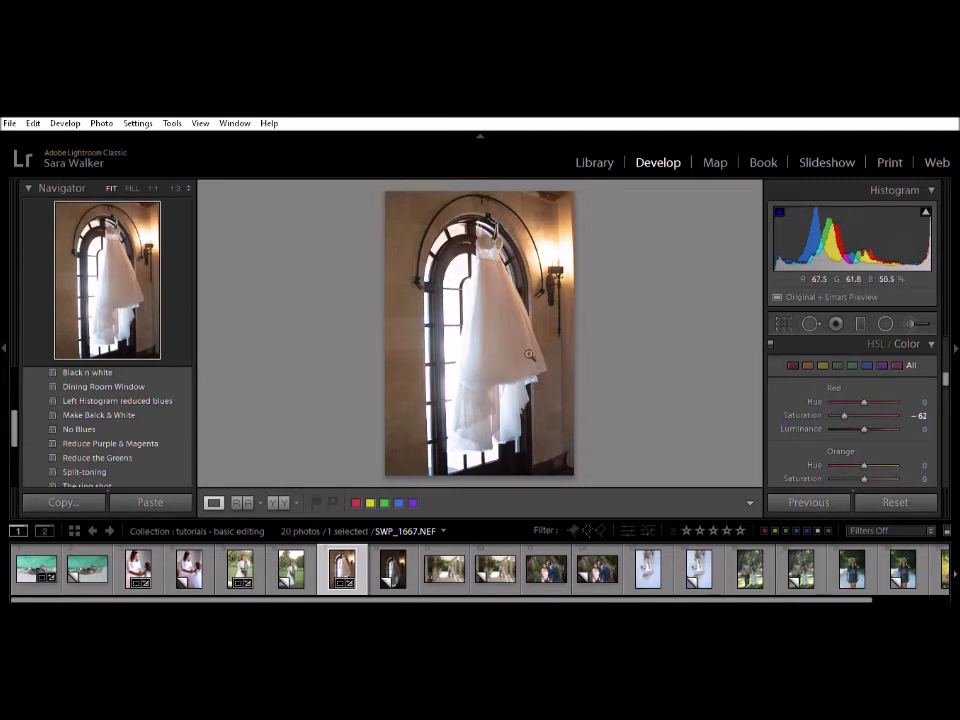
pyautogui.click(864, 322)
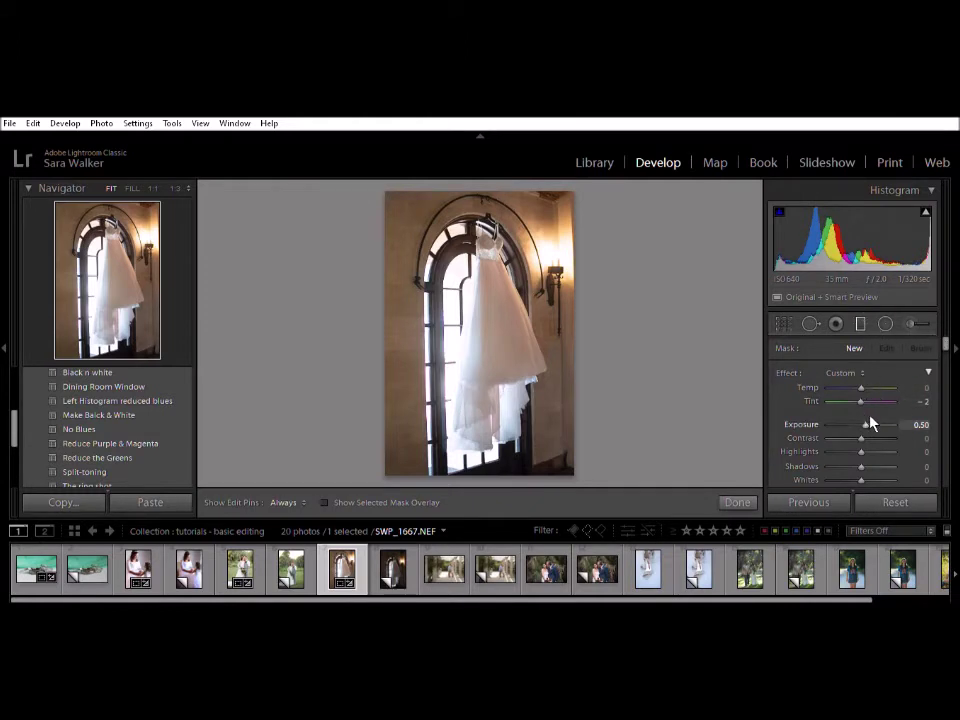
# - Draw a diagonal graduated filter across the photo with its exposure set to 1.00
pyautogui.moveTo(870, 424); pyautogui.dragTo(867, 424)
pyautogui.moveTo(638, 420); pyautogui.dragTo(274, 240)
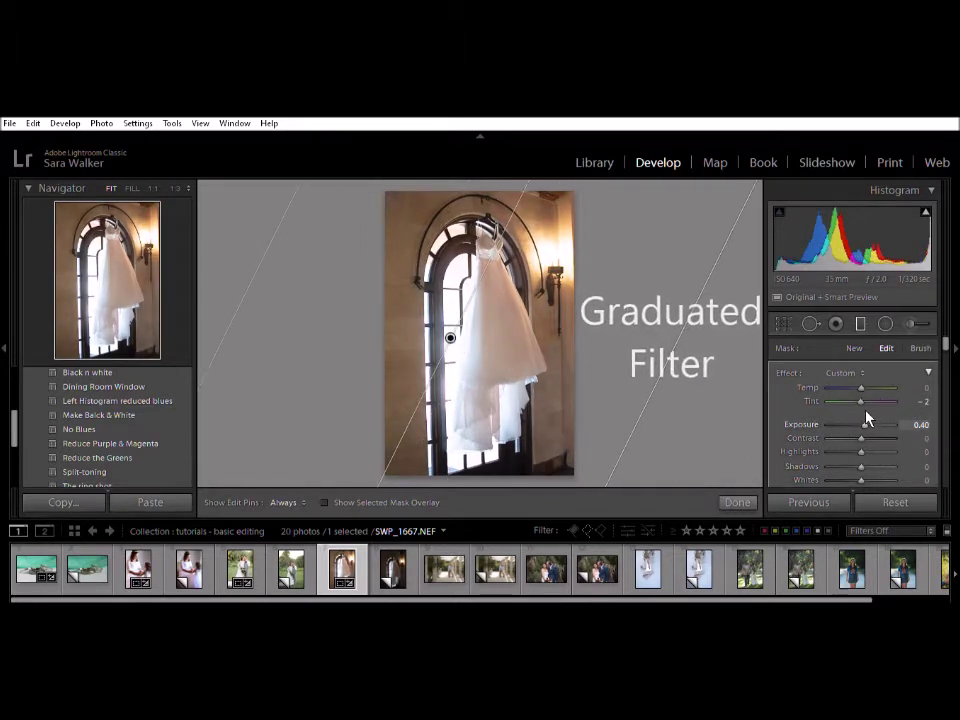
pyautogui.press('Up')
pyautogui.press('Up')
pyautogui.press('Up')
pyautogui.press('Up')
pyautogui.press('Up')
pyautogui.press('Up')
pyautogui.press('Up')
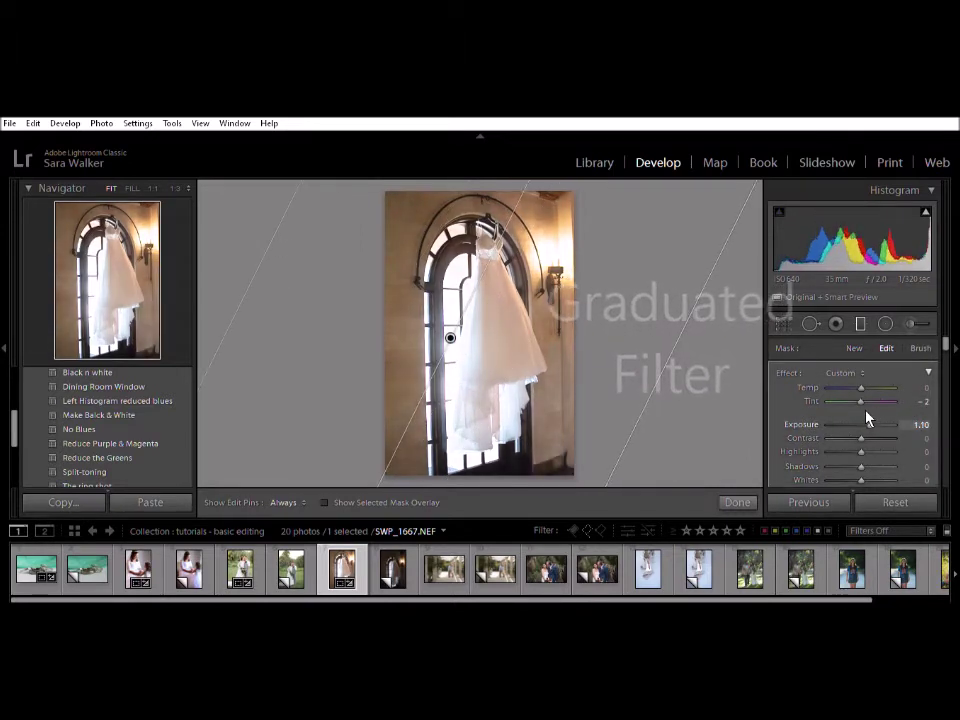
pyautogui.press('Down')
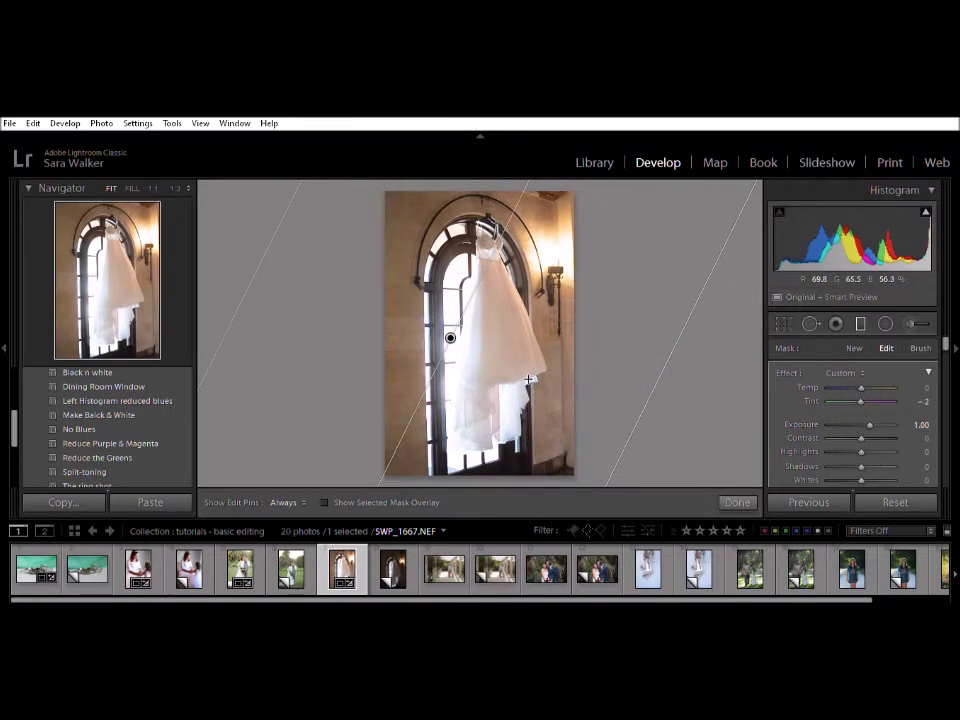
pyautogui.click(737, 501)
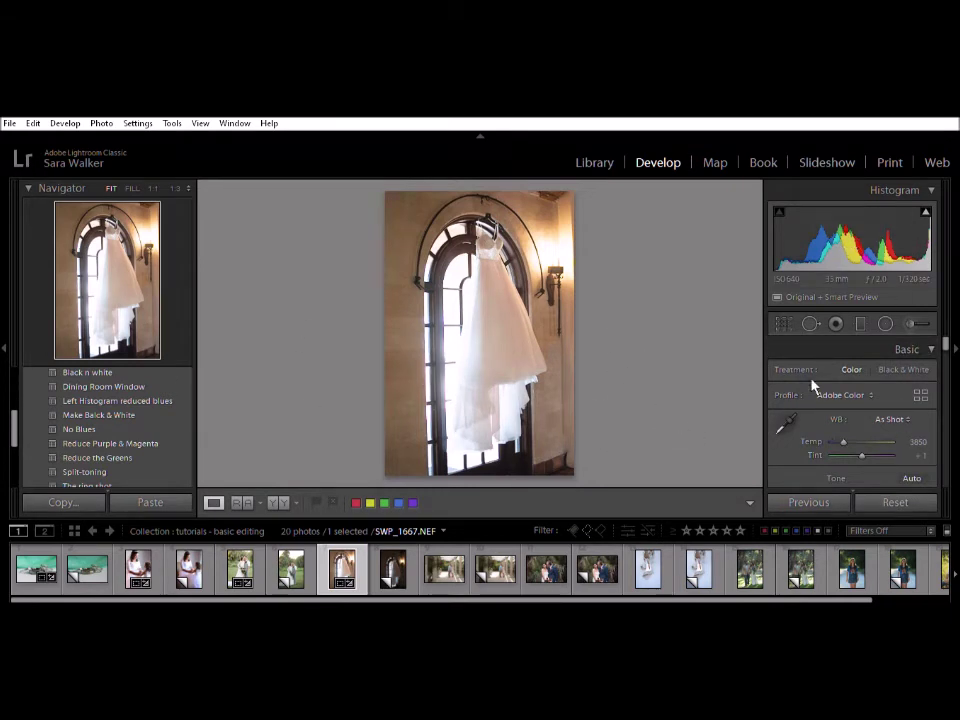
# - Set Texture to +10 and Clarity to +15 in the Presence section
pyautogui.scroll(-5, 821, 429)
pyautogui.scroll(-3, 829, 428)
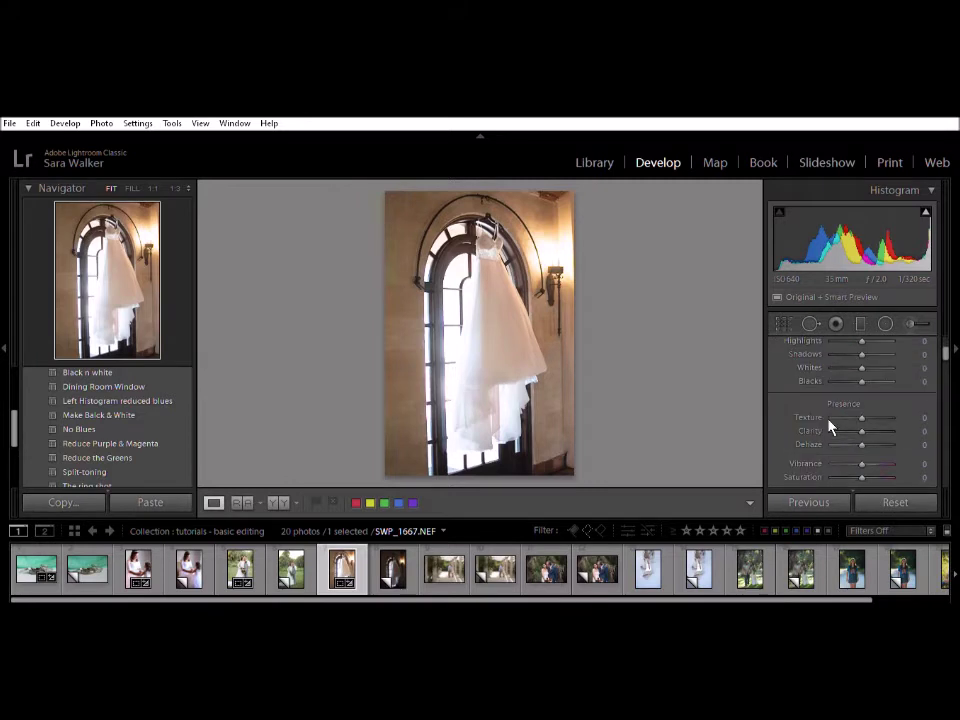
pyautogui.click(926, 370)
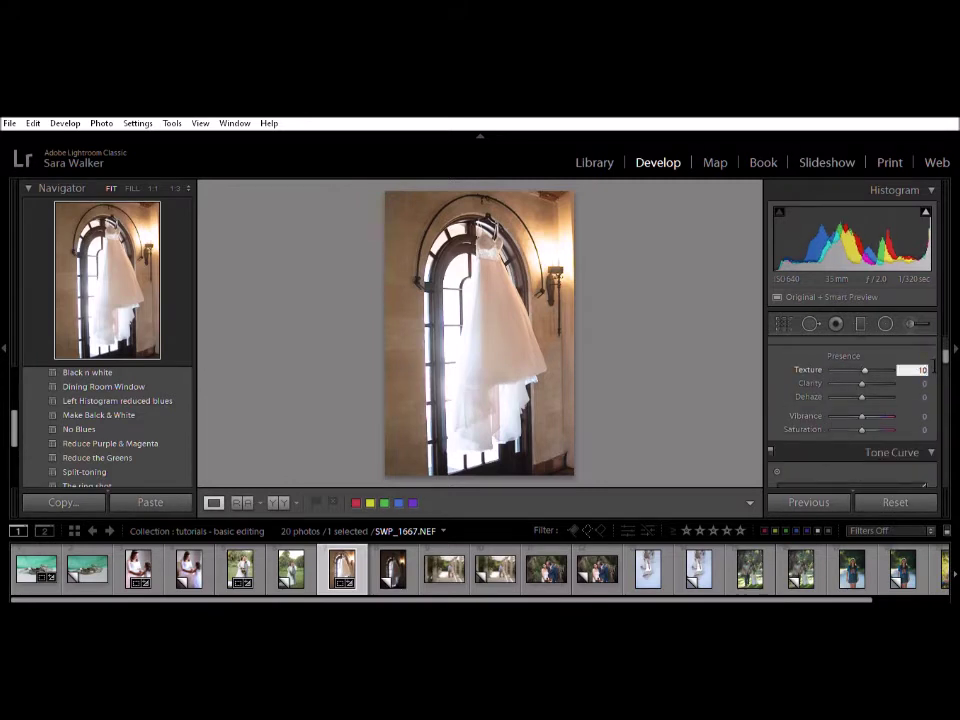
pyautogui.press('Tab')
pyautogui.write('15')
pyautogui.press('Tab')
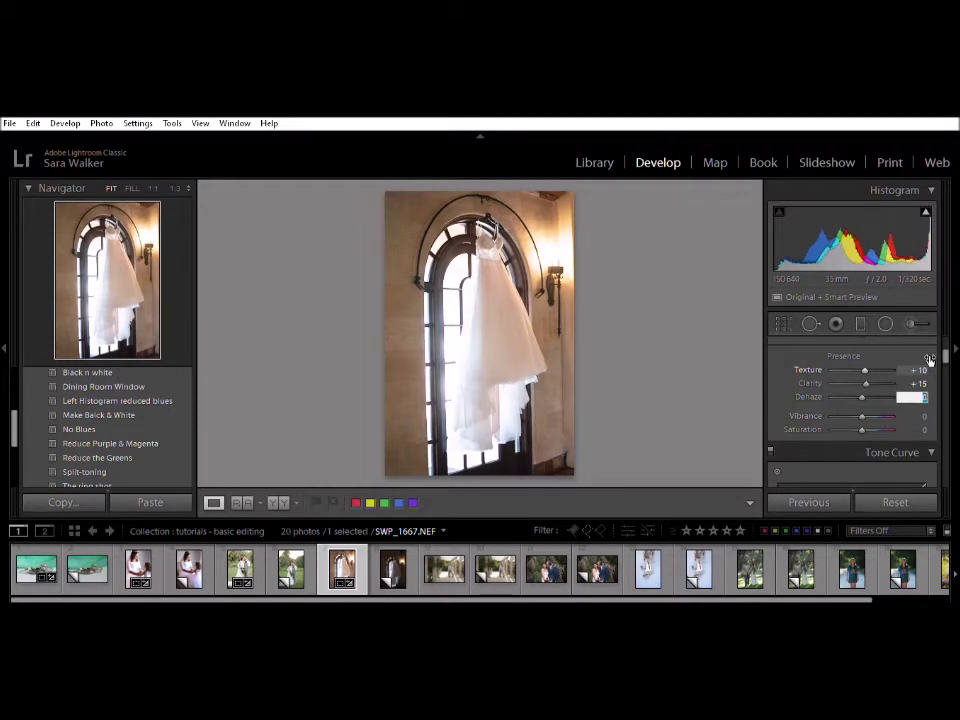
# - Straighten the photo further to a -0.20 angle and apply the crop
pyautogui.click(585, 268)
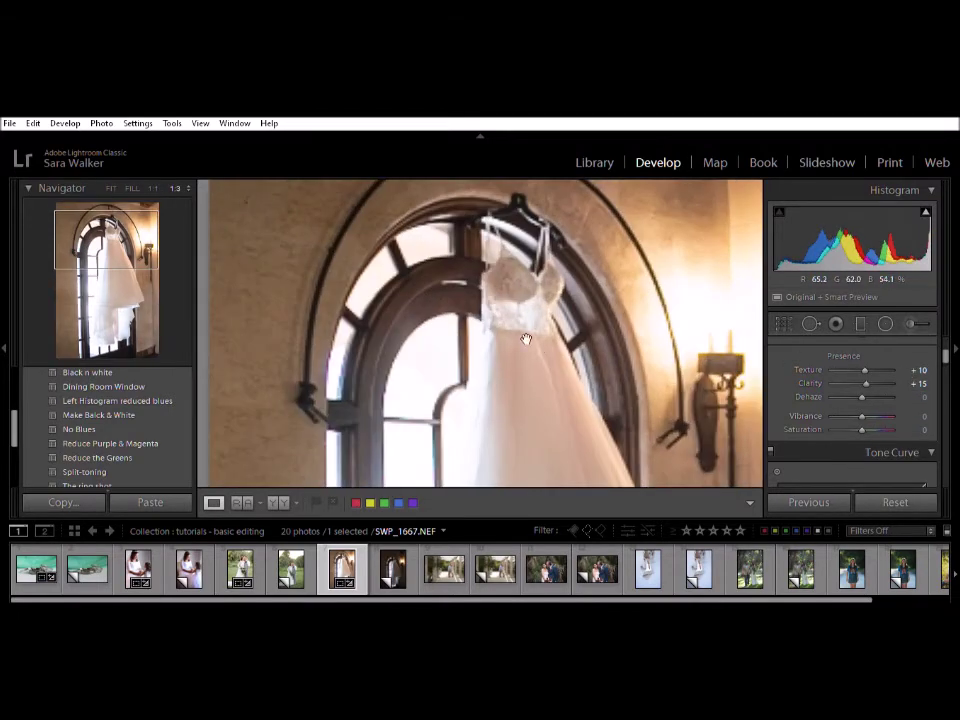
pyautogui.click(578, 352)
pyautogui.press('r')
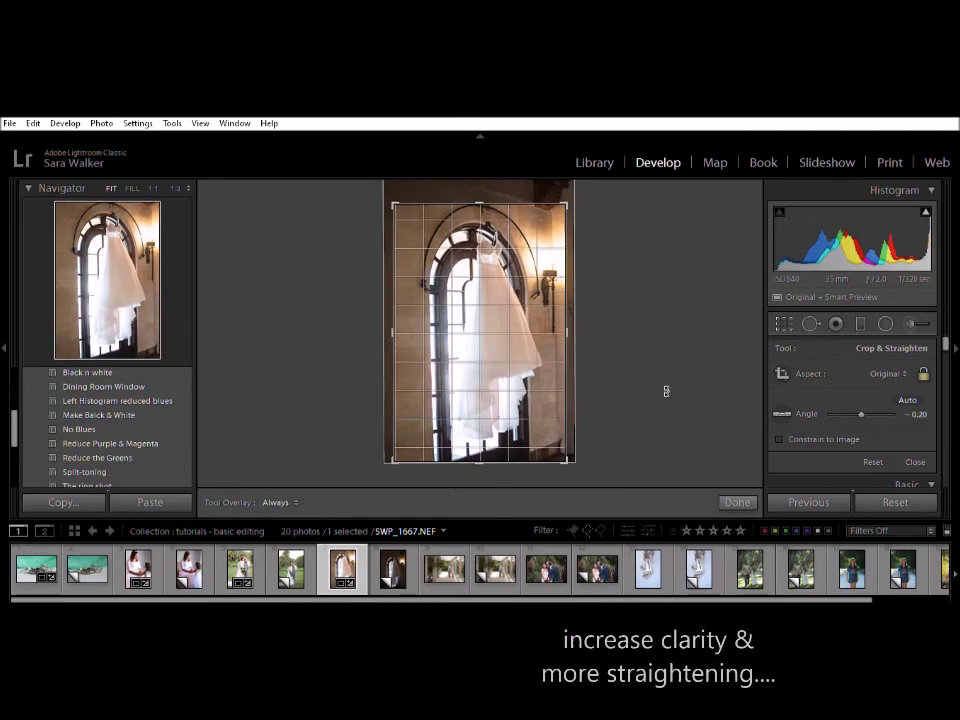
pyautogui.moveTo(666, 391); pyautogui.dragTo(664, 394)
pyautogui.press('Return')
pyautogui.scroll(-5, 852, 400)
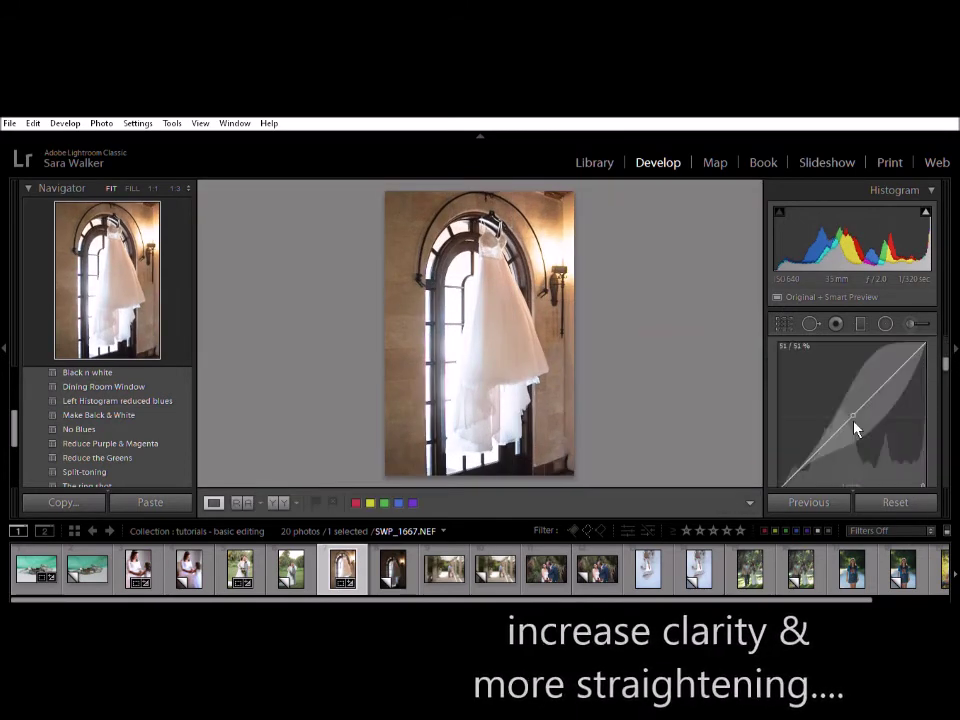
pyautogui.scroll(-15, 874, 439)
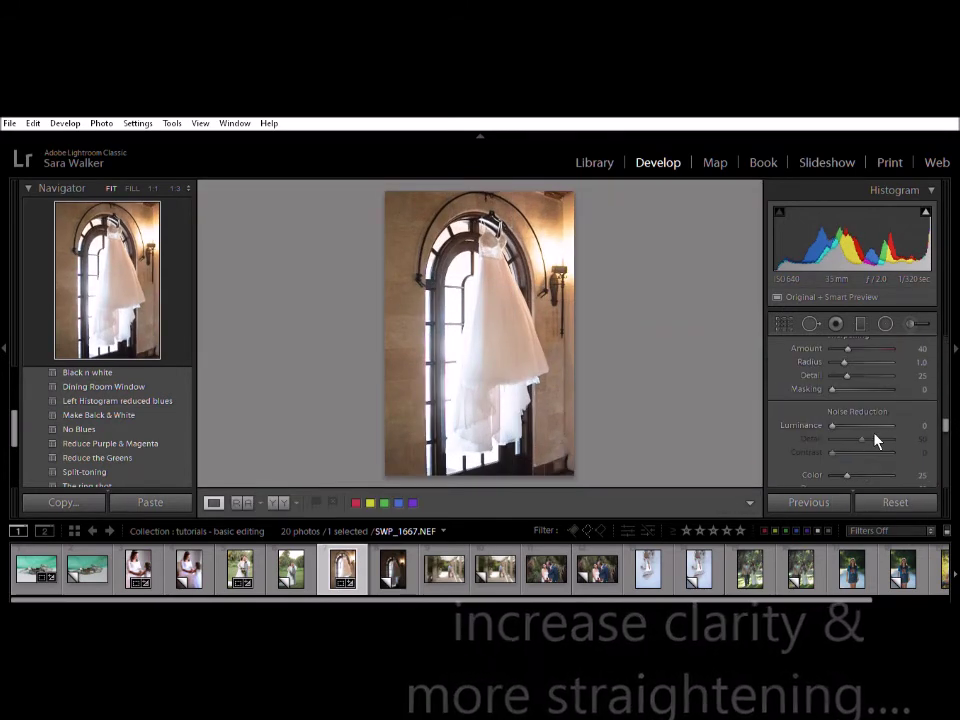
# - Set luminance noise reduction to 26 and sharpening masking to 85
pyautogui.moveTo(834, 420); pyautogui.dragTo(852, 420)
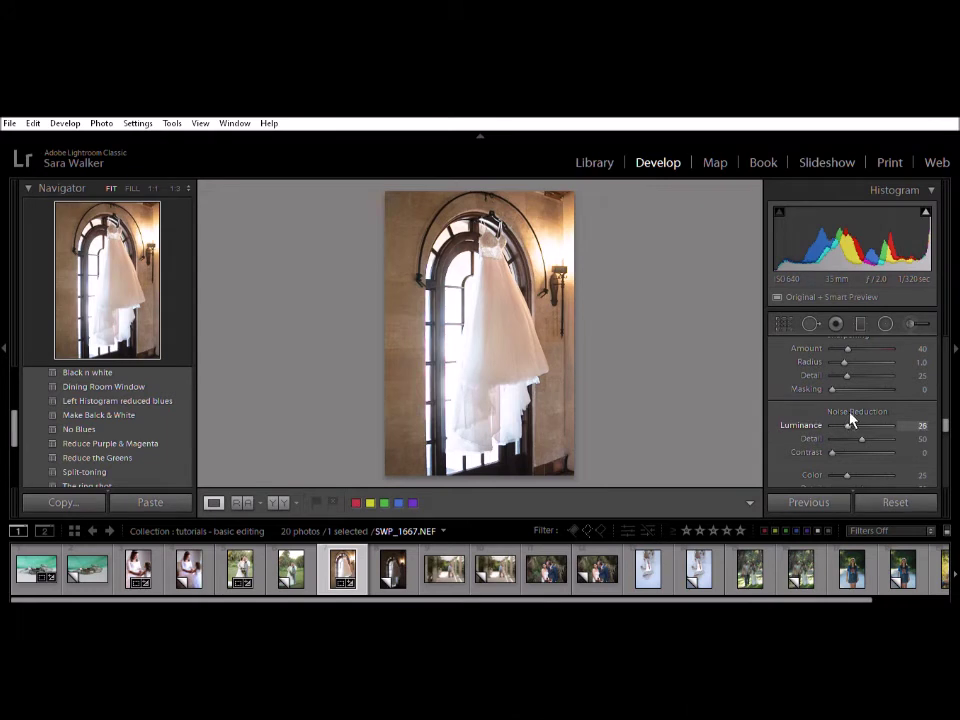
pyautogui.scroll(2, 795, 412)
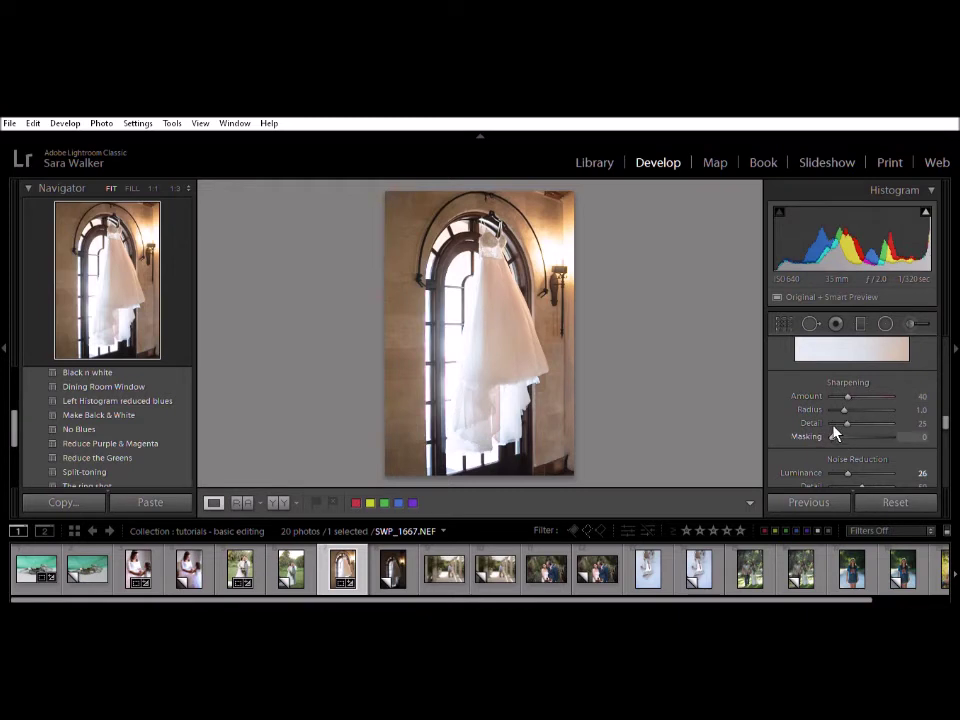
pyautogui.moveTo(835, 434); pyautogui.dragTo(884, 434)
# - Show the Before & After side-by-side view and raise Contrast to +35
pyautogui.press('y')
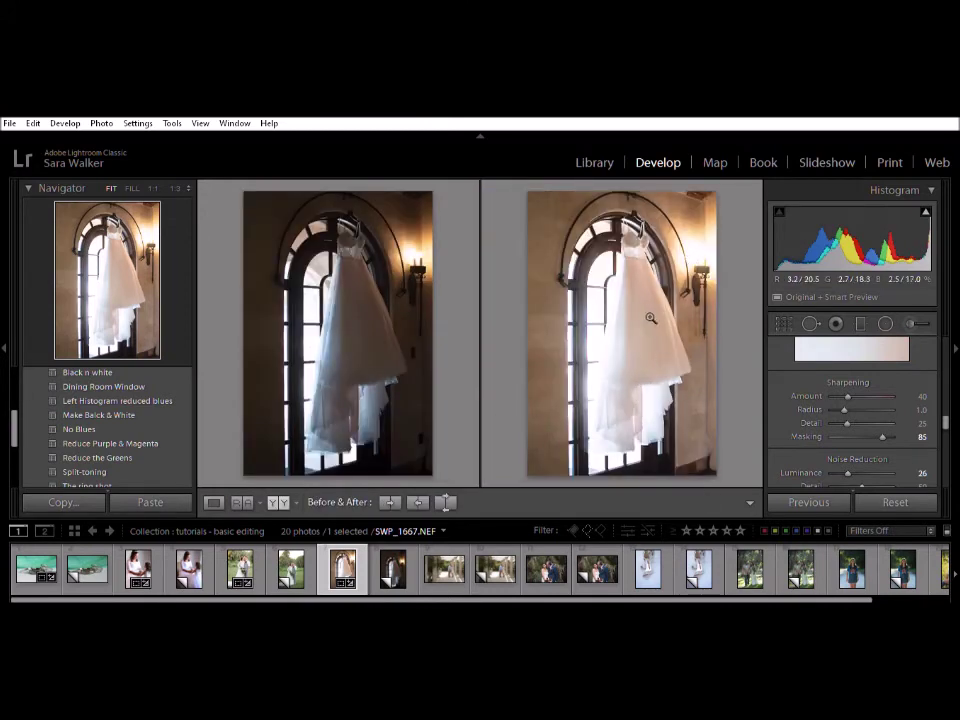
pyautogui.hotkey('ctrl', '1')
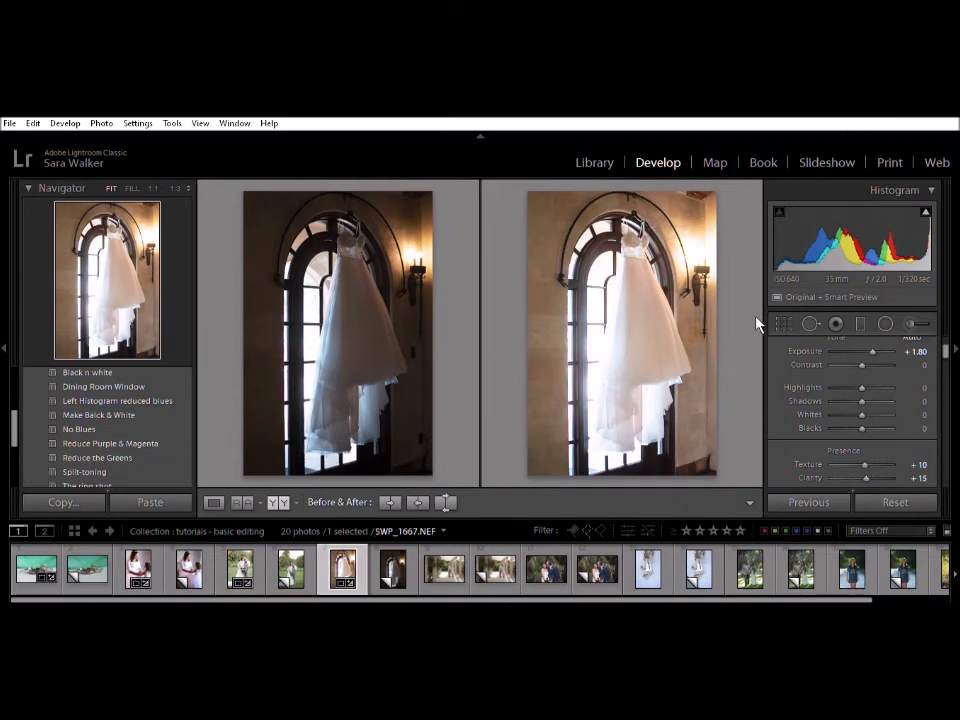
pyautogui.click(866, 363)
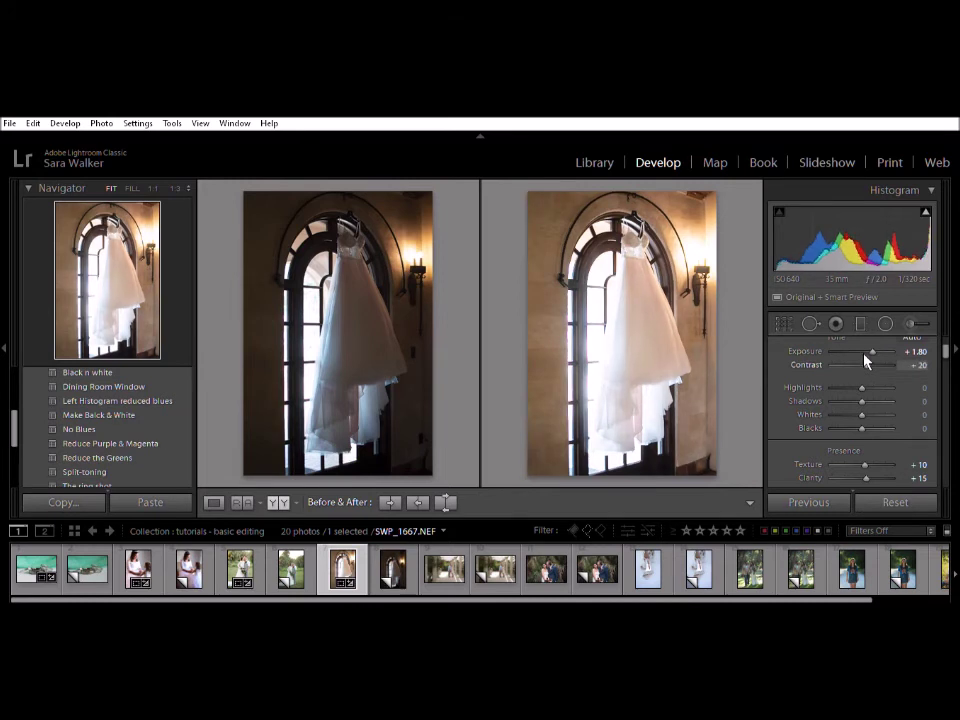
pyautogui.moveTo(866, 363); pyautogui.dragTo(871, 363)
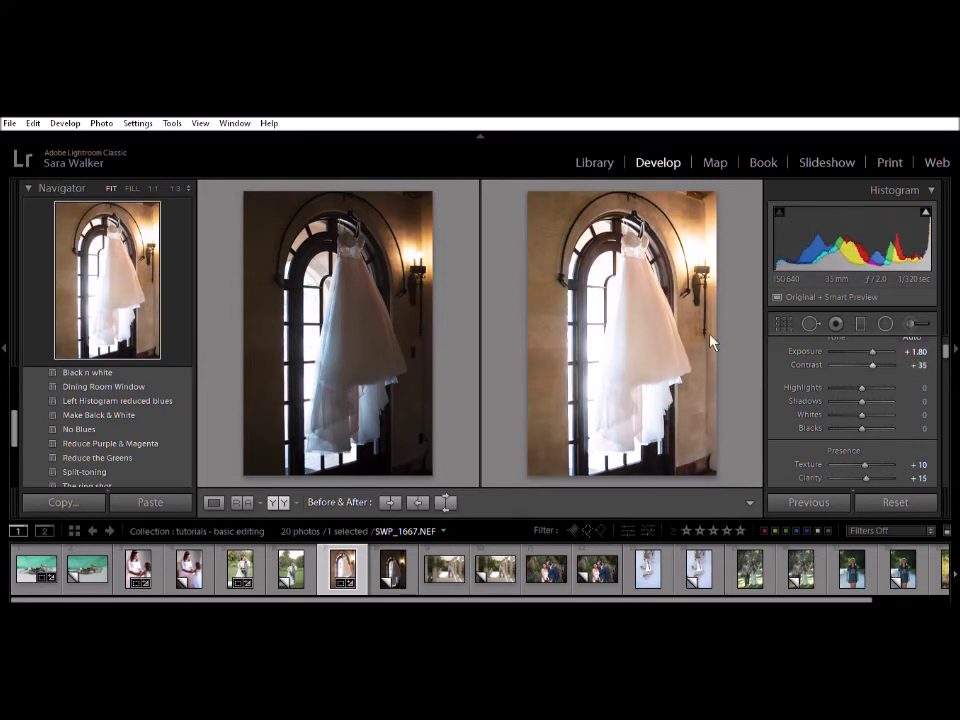